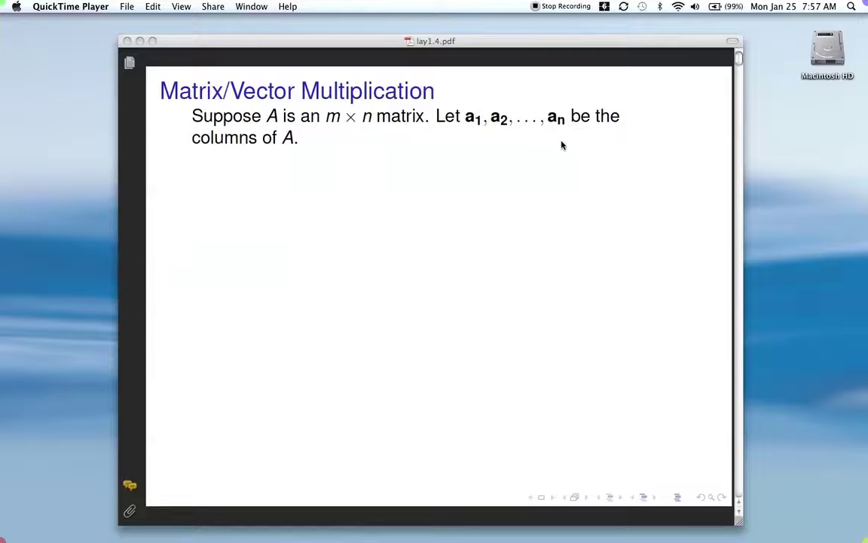
Step: Page through the Matrix/Vector Multiplication slides up to the highlighted statement of Ax as a linear combination of A's columns
click(737, 362)
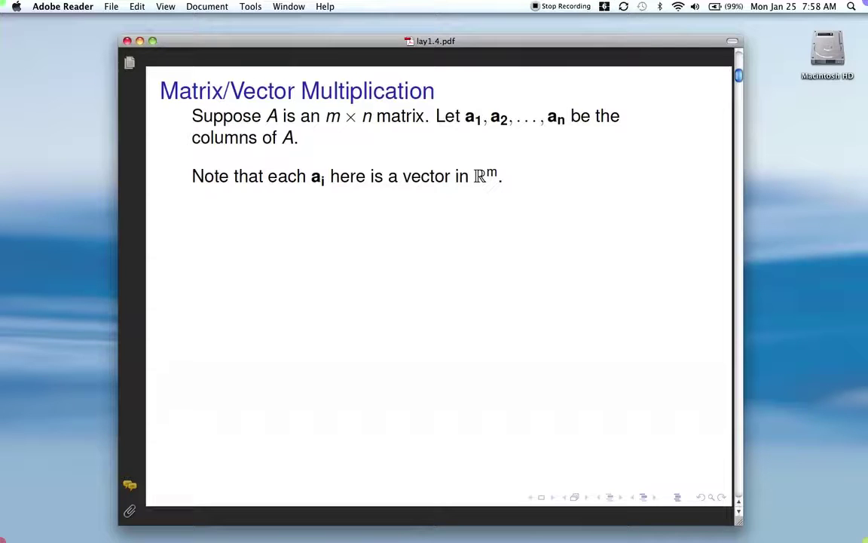
click(738, 446)
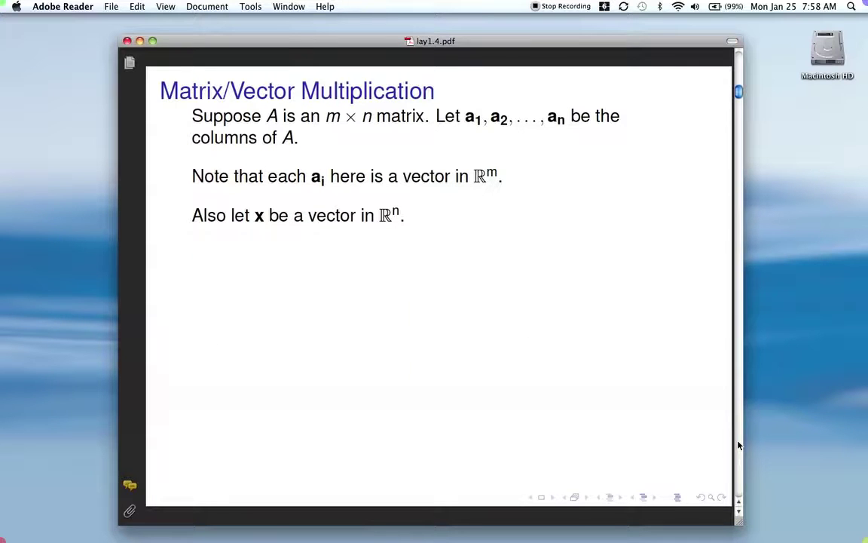
click(739, 446)
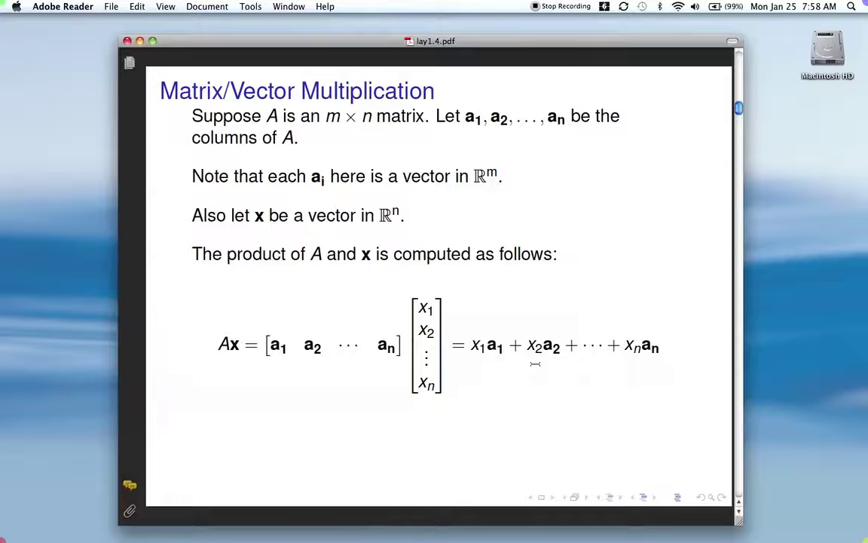
click(738, 470)
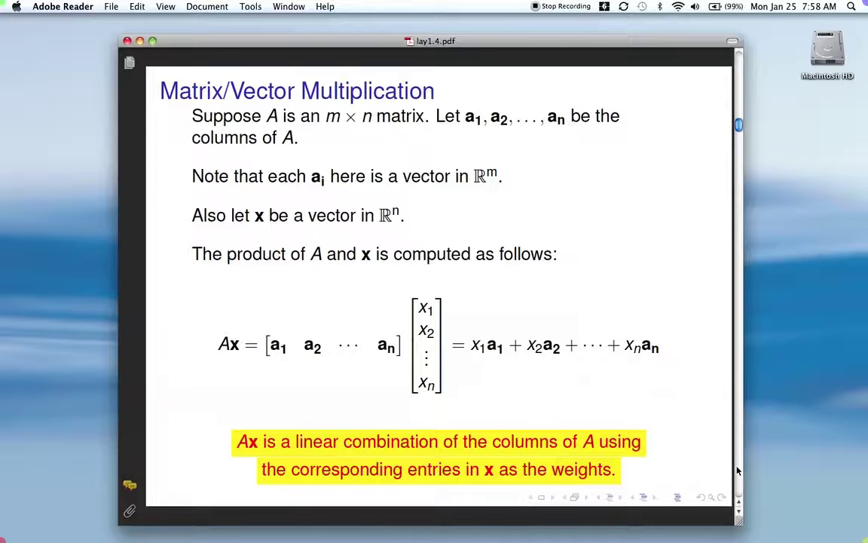
Step: Page through the worked example of Ax with the 3×3 matrix, up to the row reduction of its augmented matrix
click(738, 471)
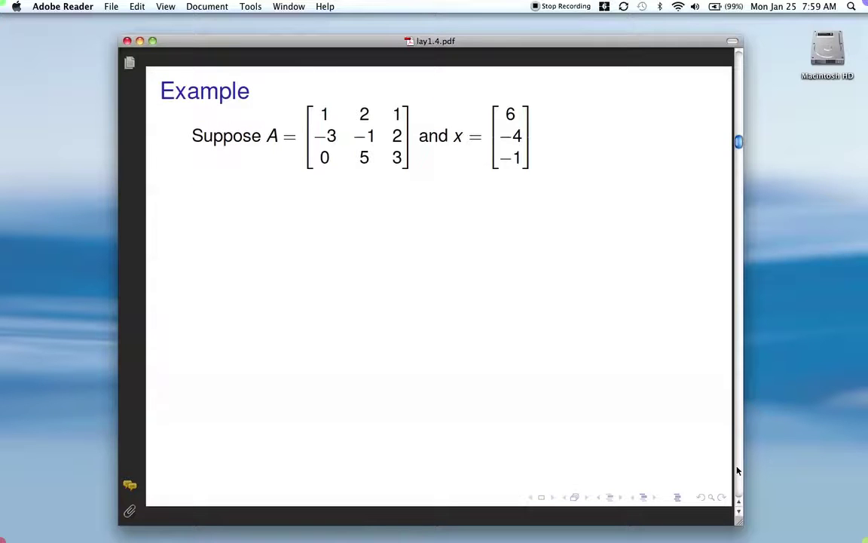
click(738, 471)
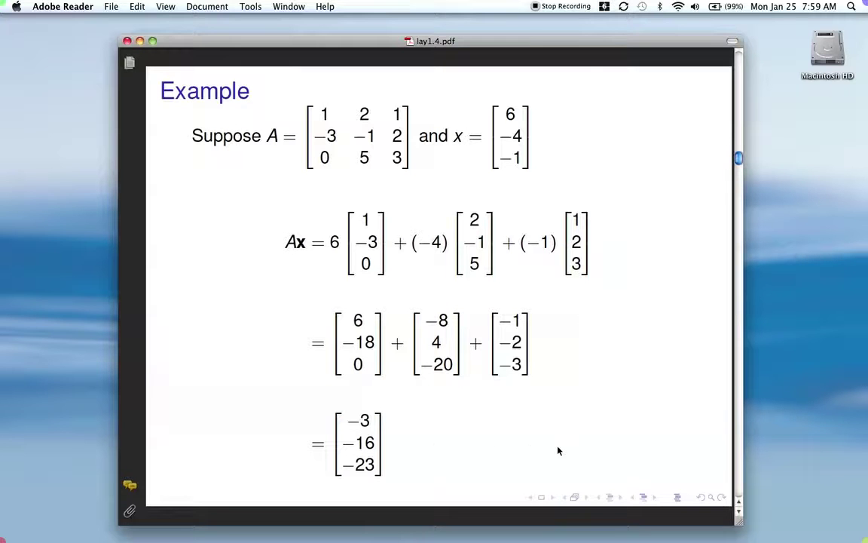
click(738, 479)
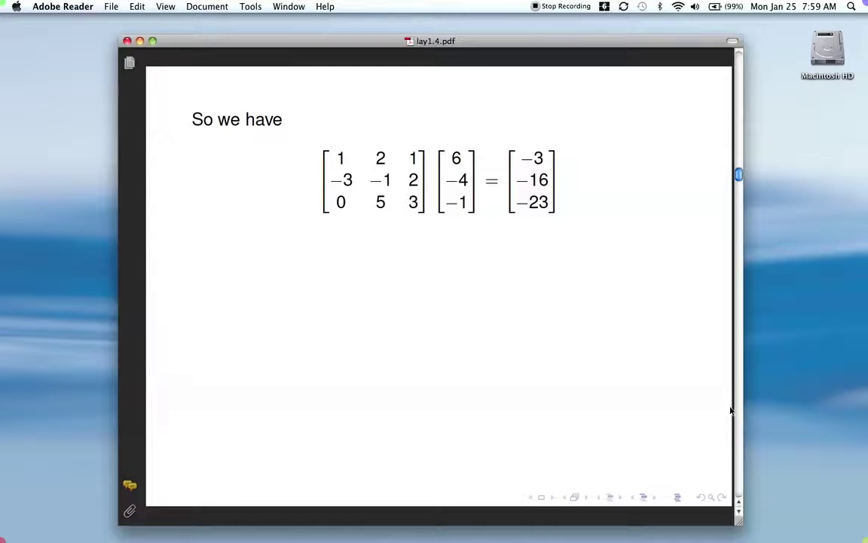
click(739, 430)
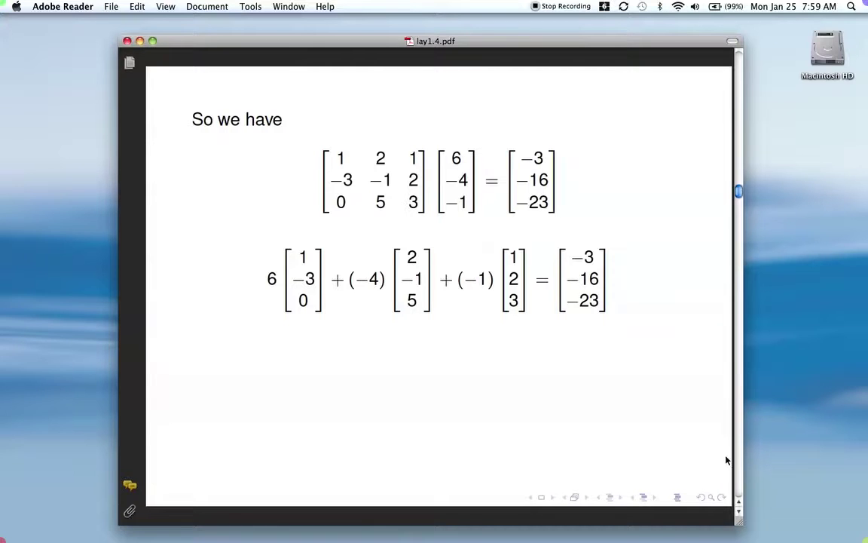
scroll(730, 464, down, 1)
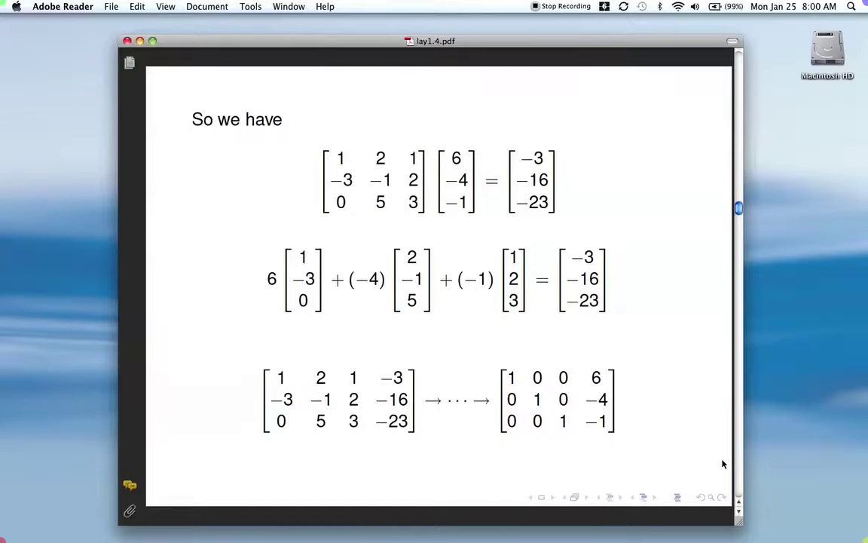
Step: Page through the slides on the equivalent forms and solvability of Ax = b, up to the opening of Theorem 4
click(739, 478)
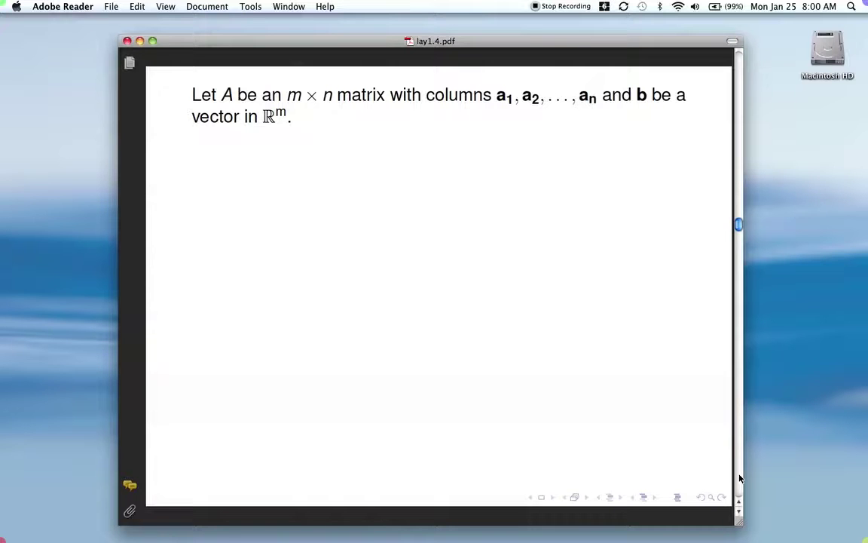
click(740, 478)
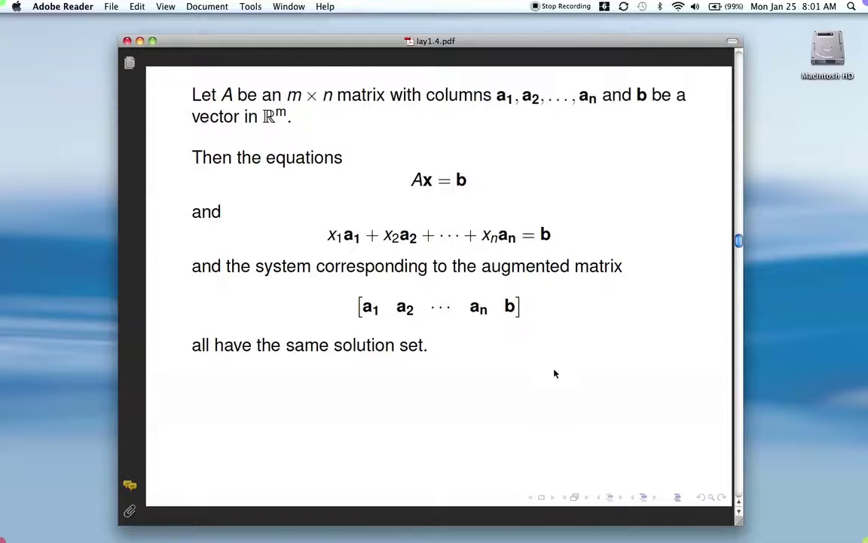
click(738, 481)
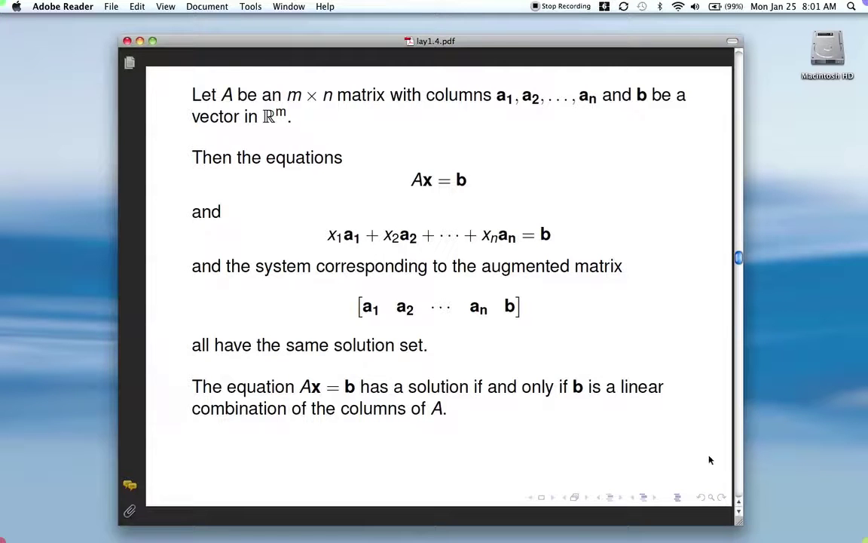
click(740, 473)
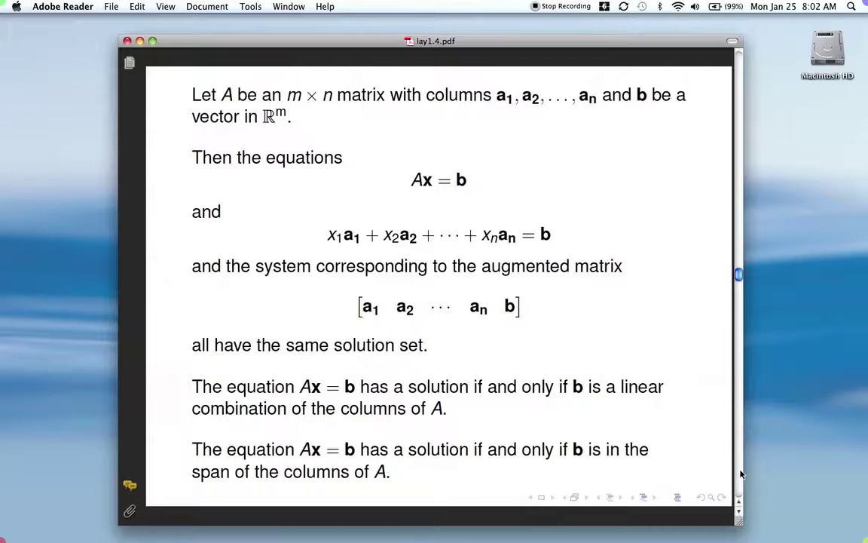
click(741, 472)
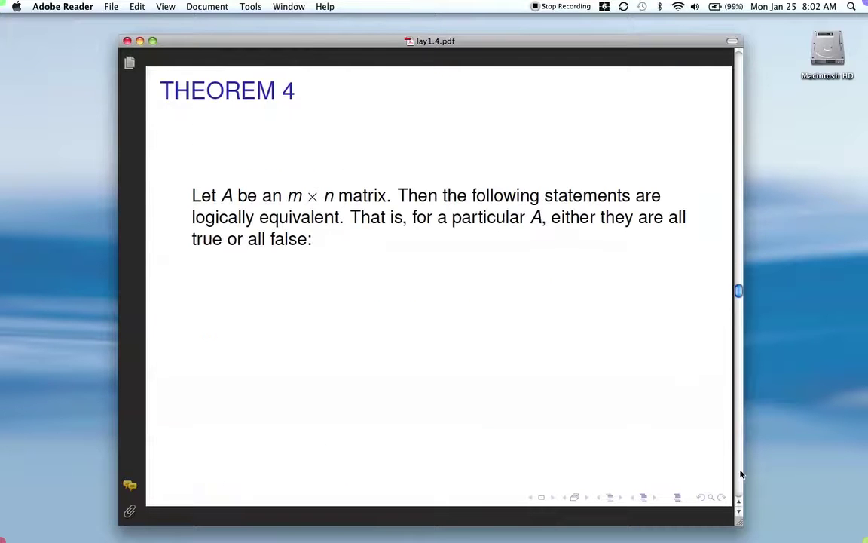
Step: Switch to the 1.4plots.mw worksheet in Maple 13 and execute the restart and package-loading commands at its beginning
mouse_move(417, 534)
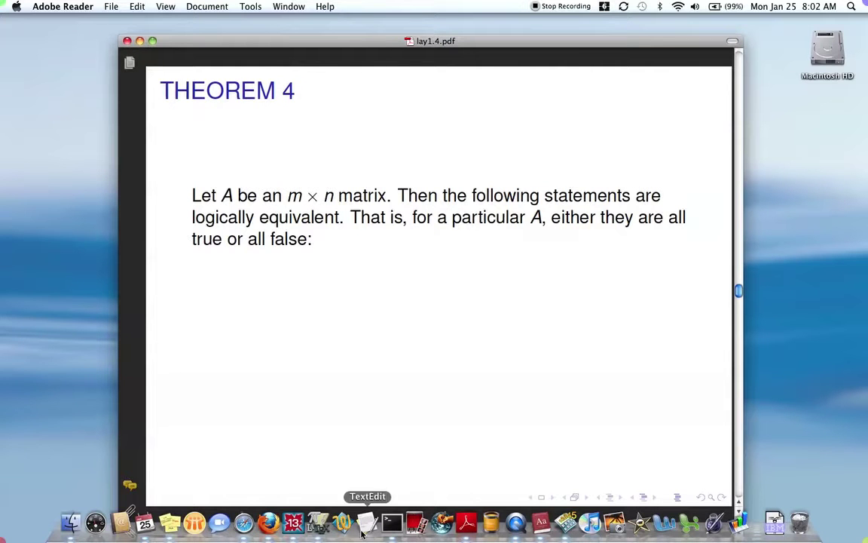
click(292, 523)
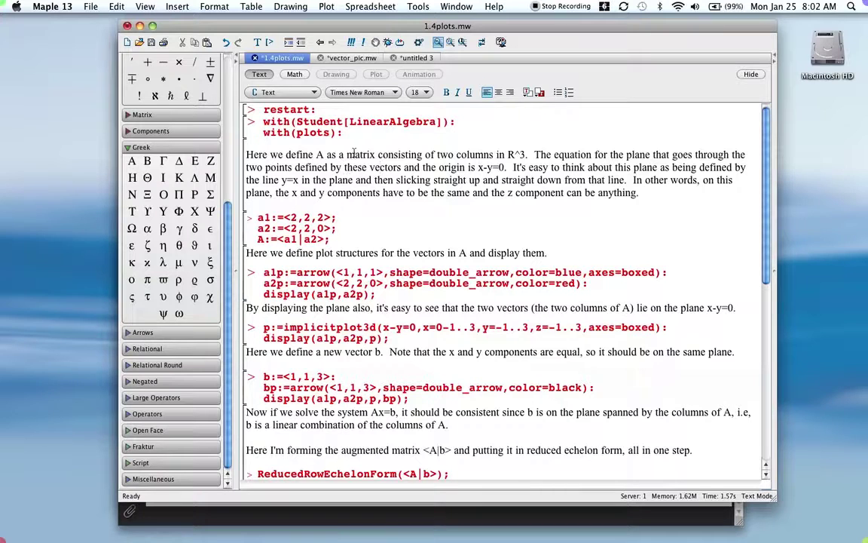
click(349, 110)
key(Return)
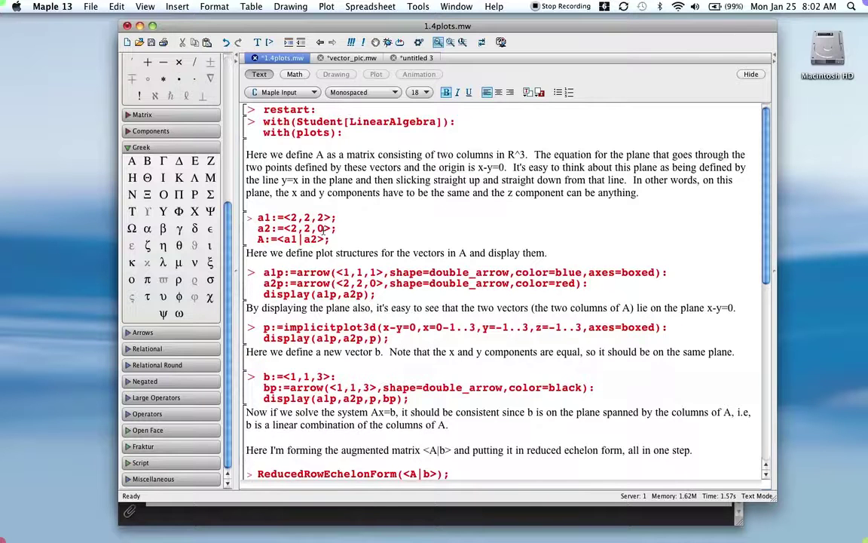
Step: Execute the commands defining a1 as <2,2,2>, a2 as <2,2,0> and the matrix A as <a1|a2>
drag(330, 240, 257, 240)
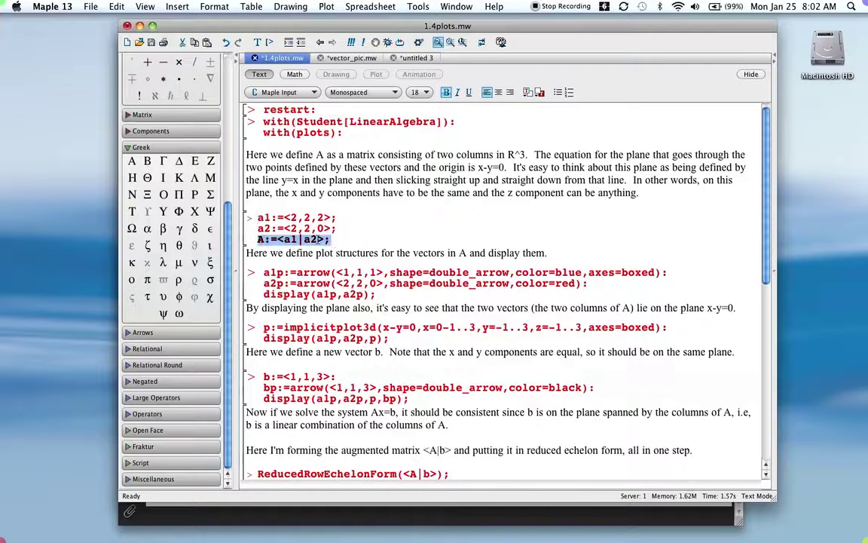
click(400, 239)
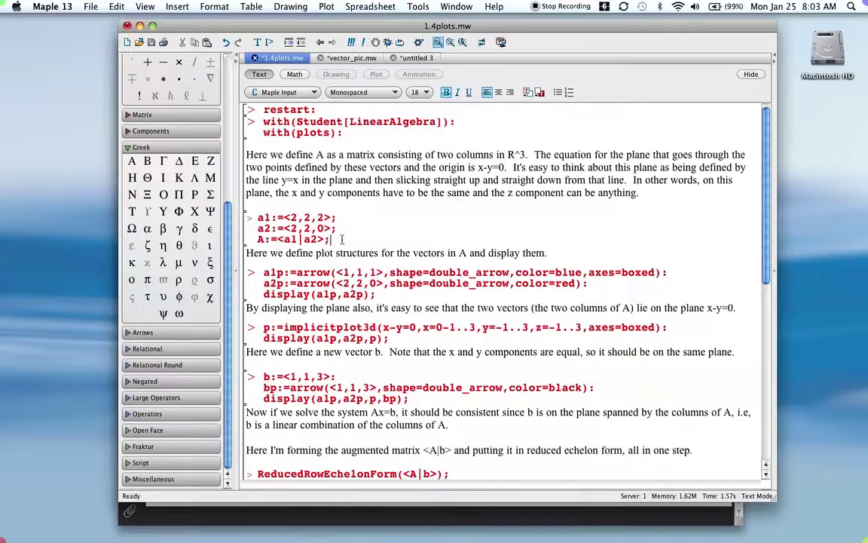
key(Return)
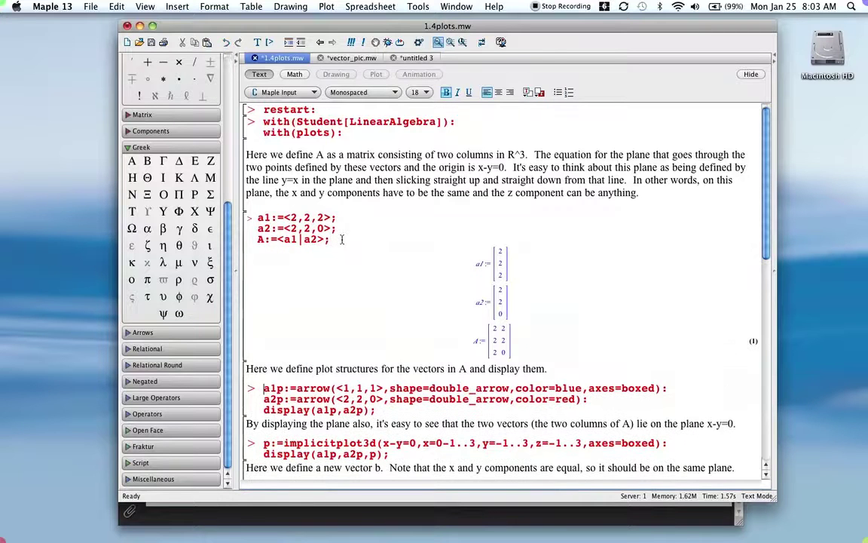
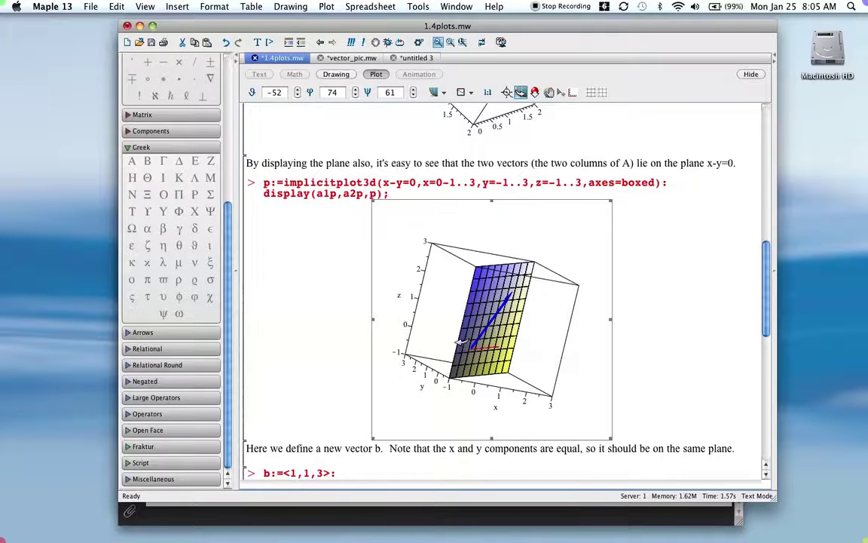
Step: Rotate the plot of the two column vectors and plane x-y=0 to an edge-on view and back to an oblique one
drag(383, 320, 438, 427)
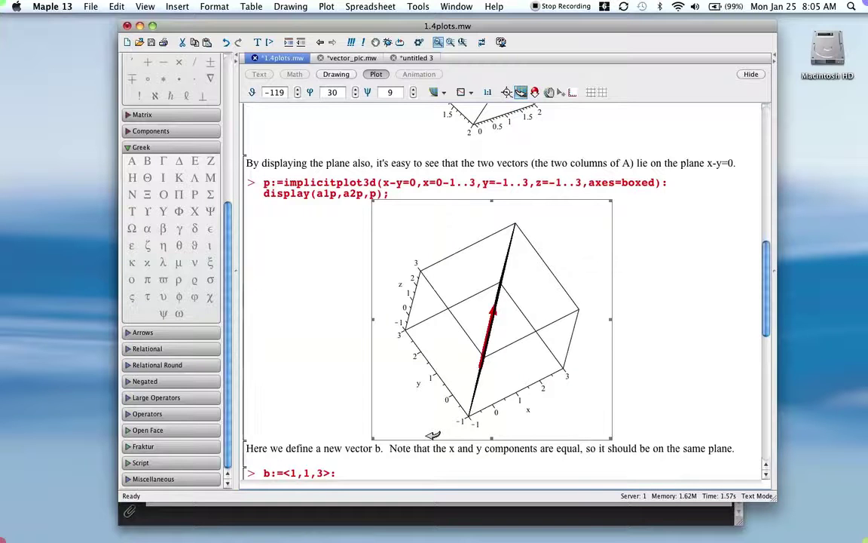
drag(433, 435, 355, 332)
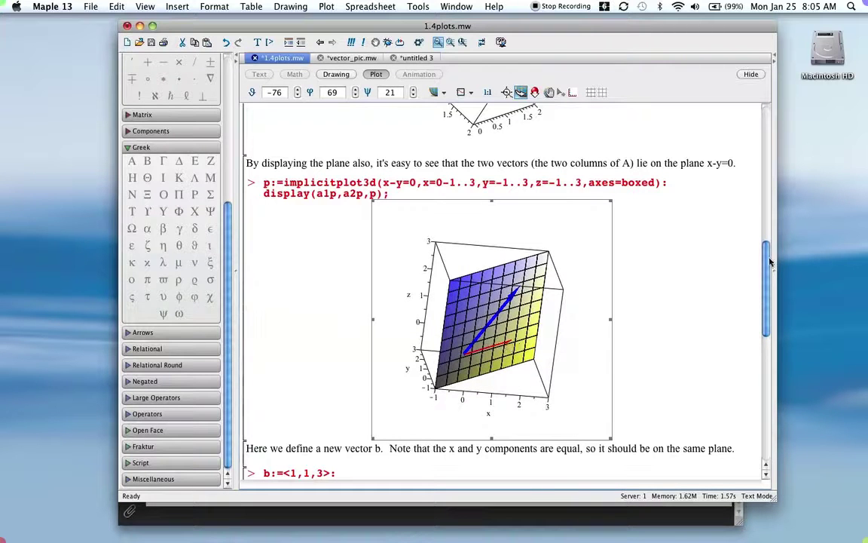
Step: Execute the commands defining b as <1,1,3> and displaying it as a black arrow with a1p, a2p and the plane
drag(768, 261, 769, 298)
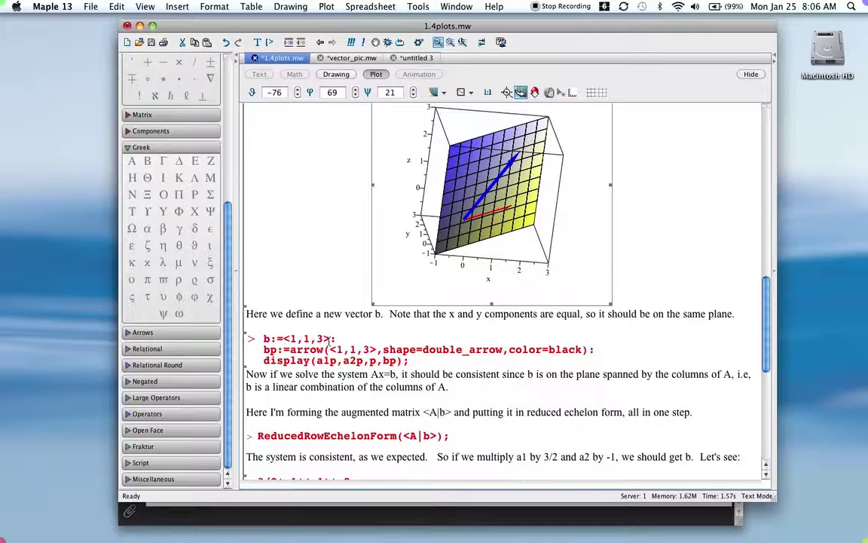
click(423, 361)
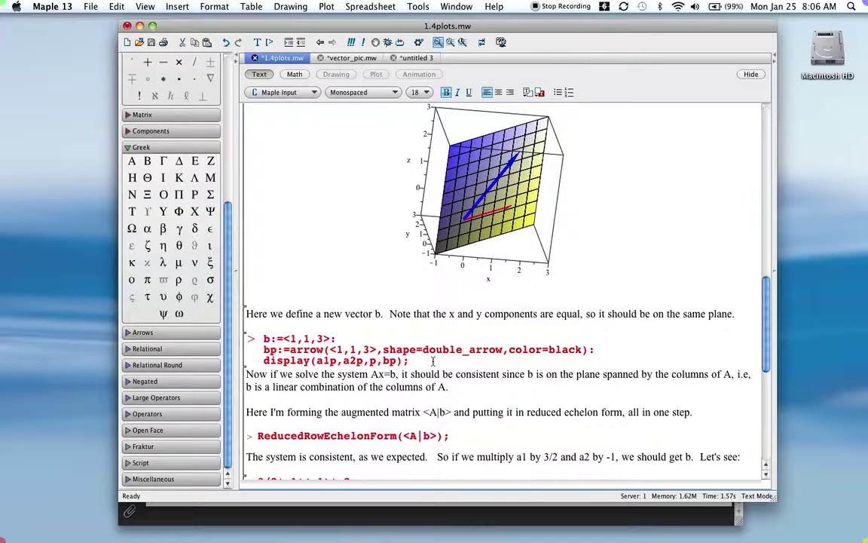
key(Return)
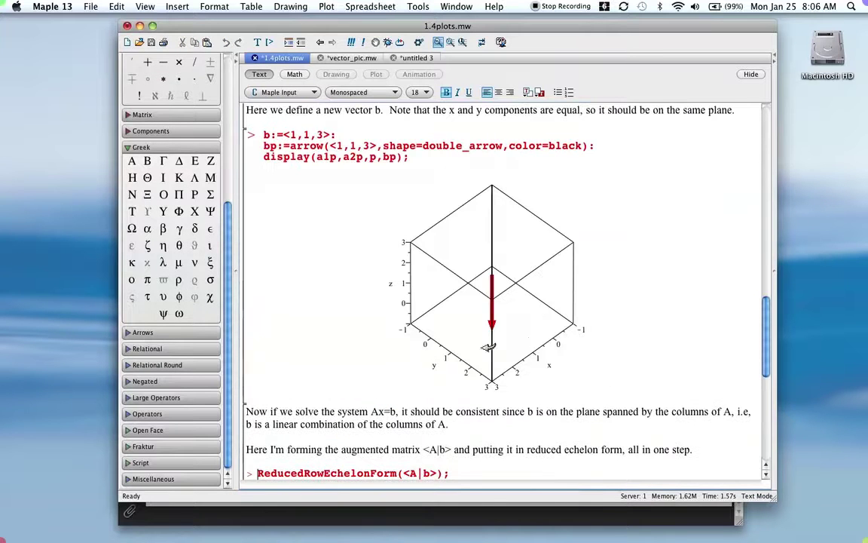
Step: Rotate the plot containing vector b to an oblique view showing all three arrows against the plane
drag(498, 373, 536, 275)
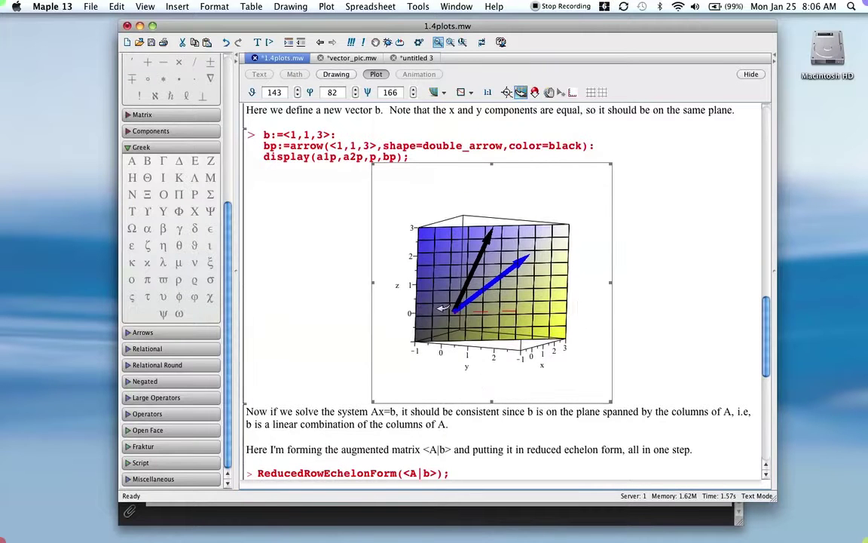
drag(425, 340, 488, 417)
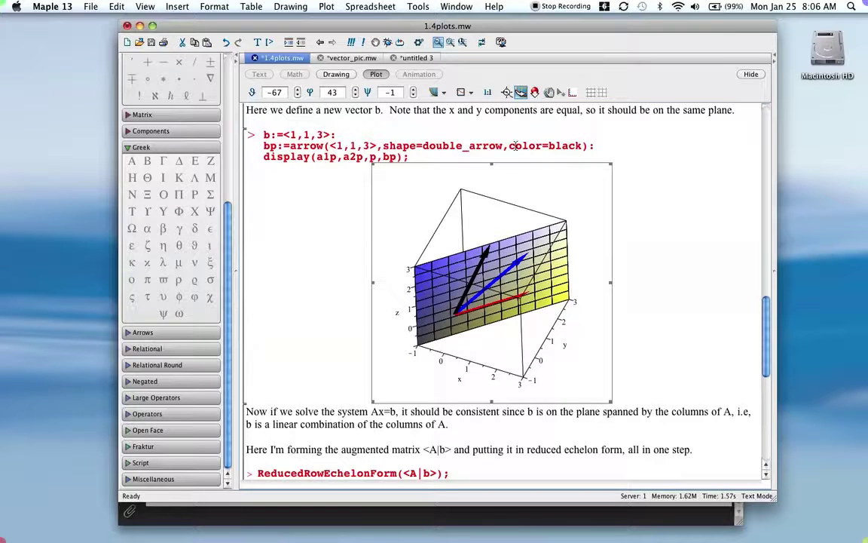
drag(516, 146, 595, 146)
click(435, 309)
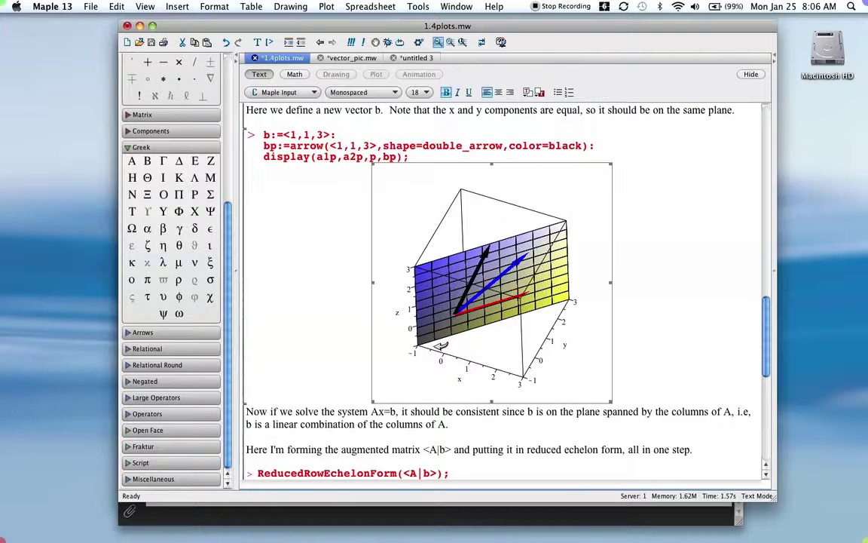
drag(423, 334, 469, 286)
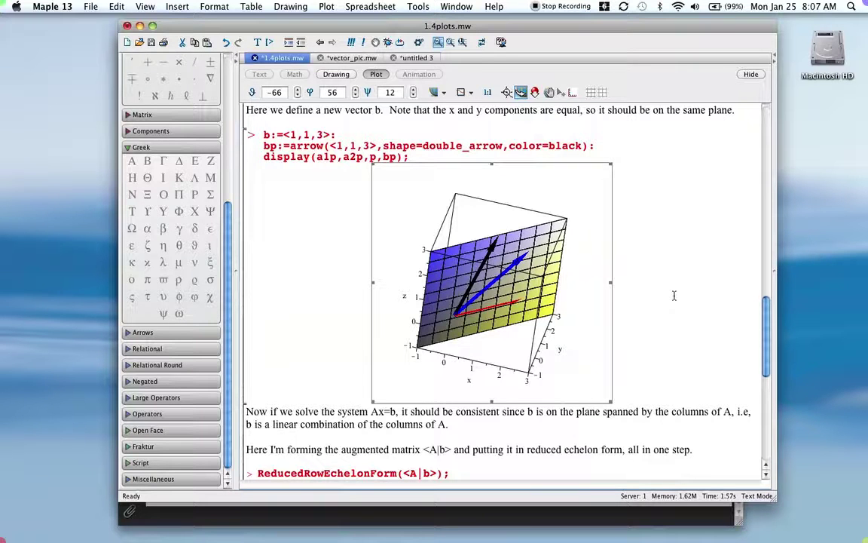
Step: Execute ReducedRowEchelonForm(<A|b>) to row-reduce the augmented matrix for Ax=b
drag(766, 331, 766, 362)
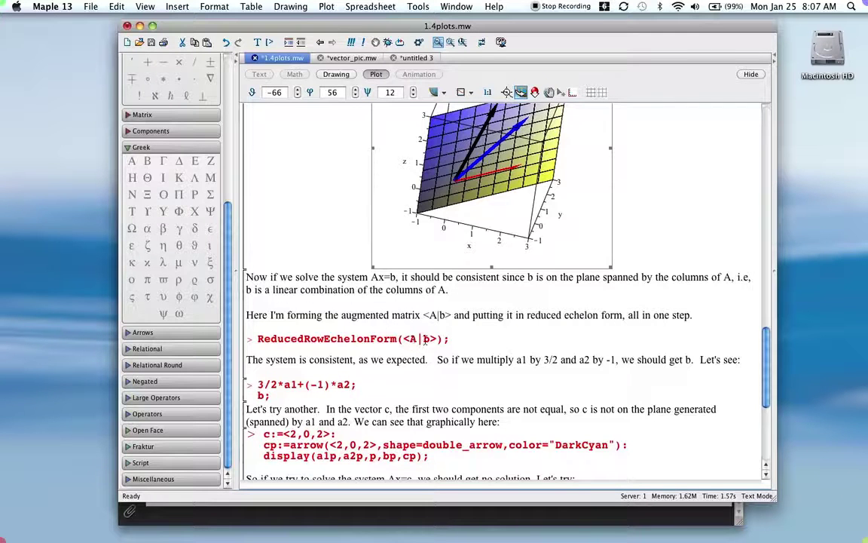
drag(450, 340, 257, 336)
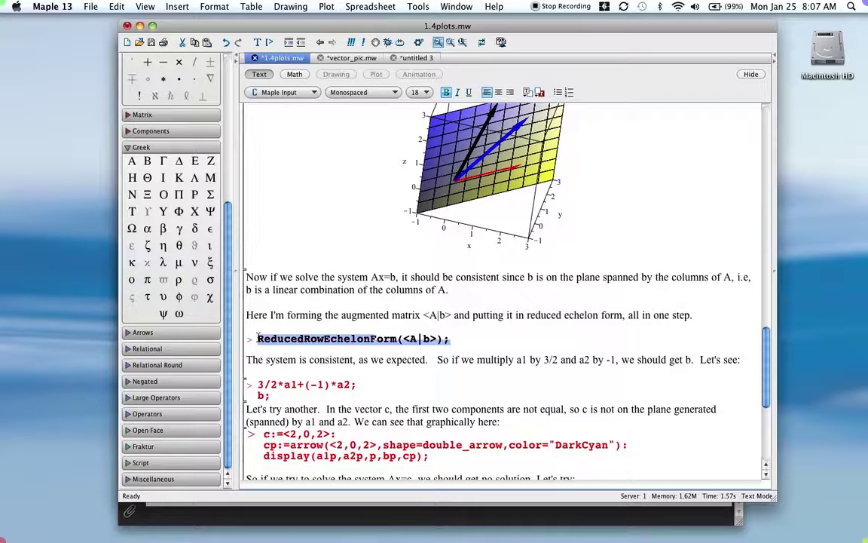
click(484, 343)
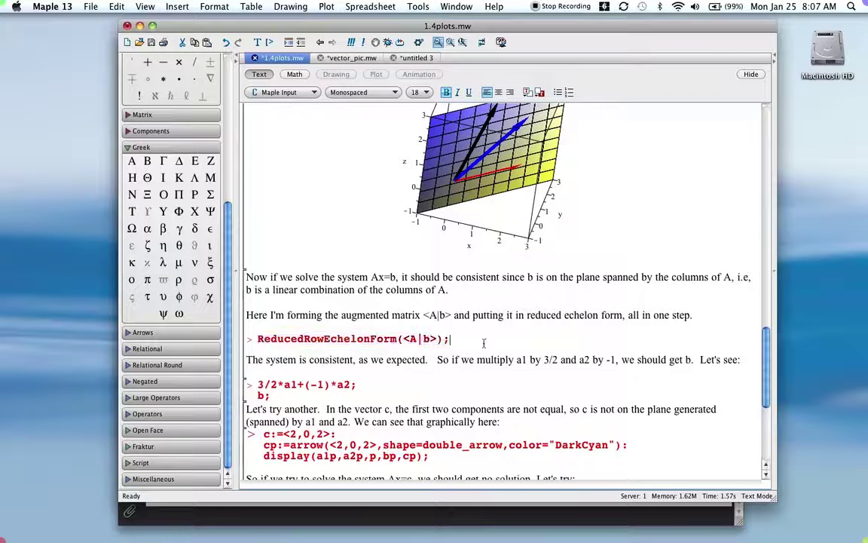
key(Return)
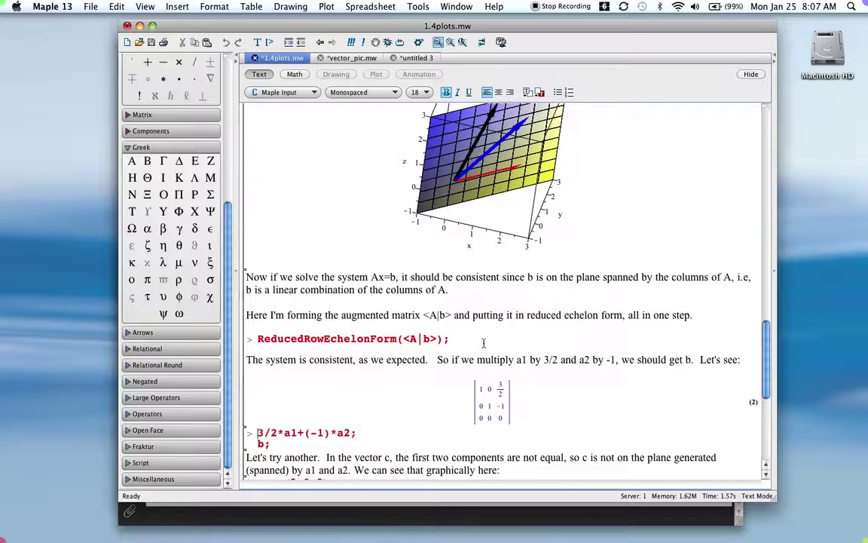
click(527, 421)
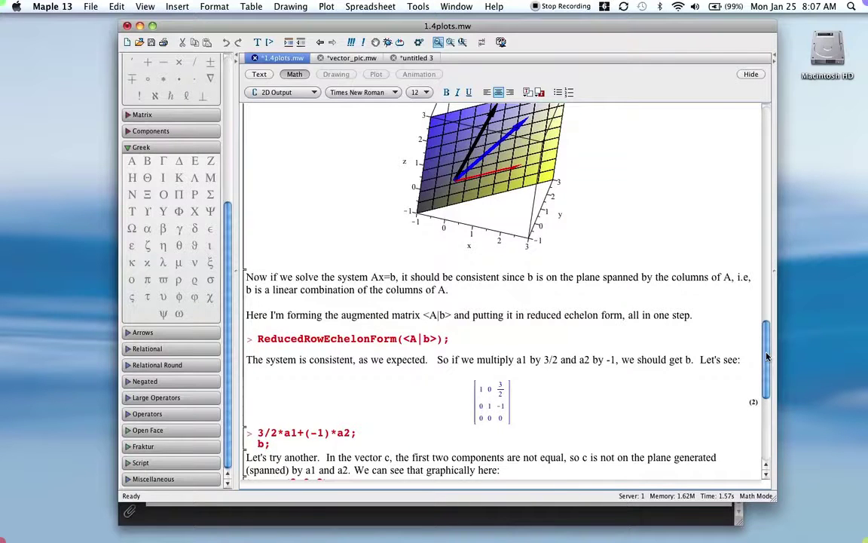
Step: Execute the commands 3/2*a1+(-1)*a2 and b, and highlight each of the two output vectors to compare them
scroll(767, 377, down, 3)
scroll(767, 377, down, 2)
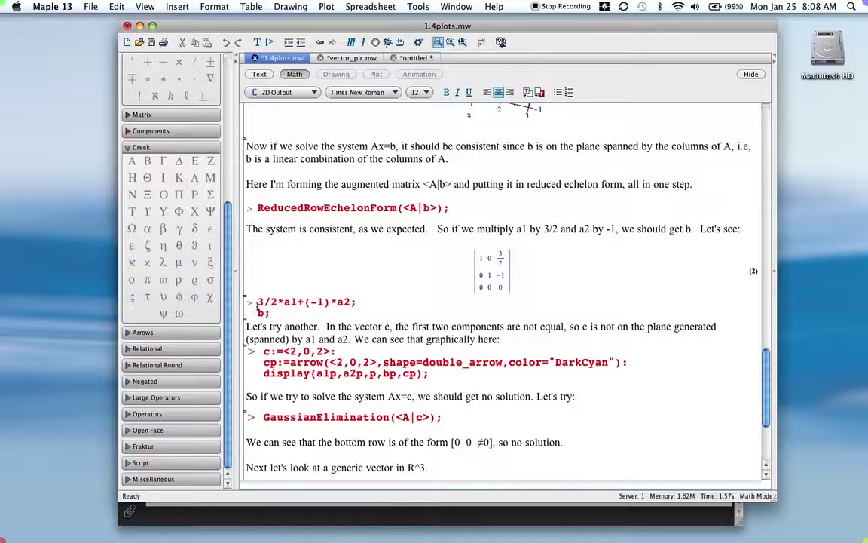
drag(257, 306, 353, 308)
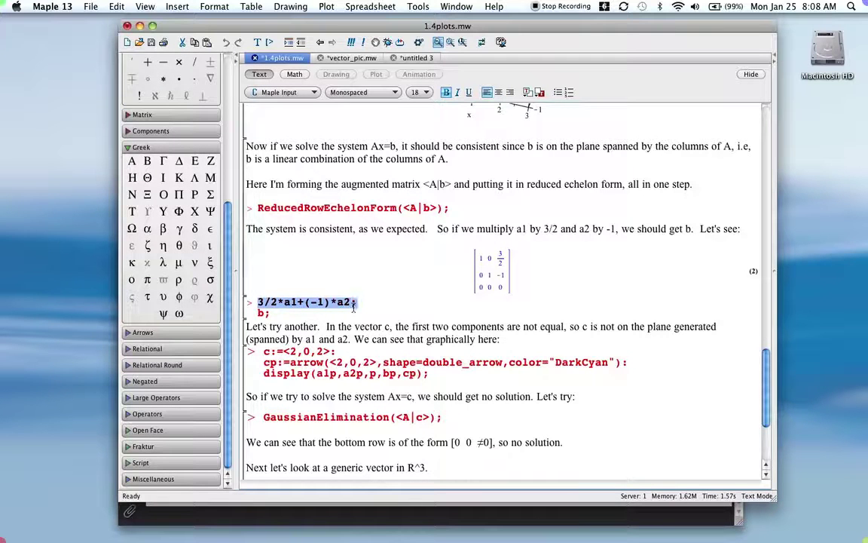
click(357, 307)
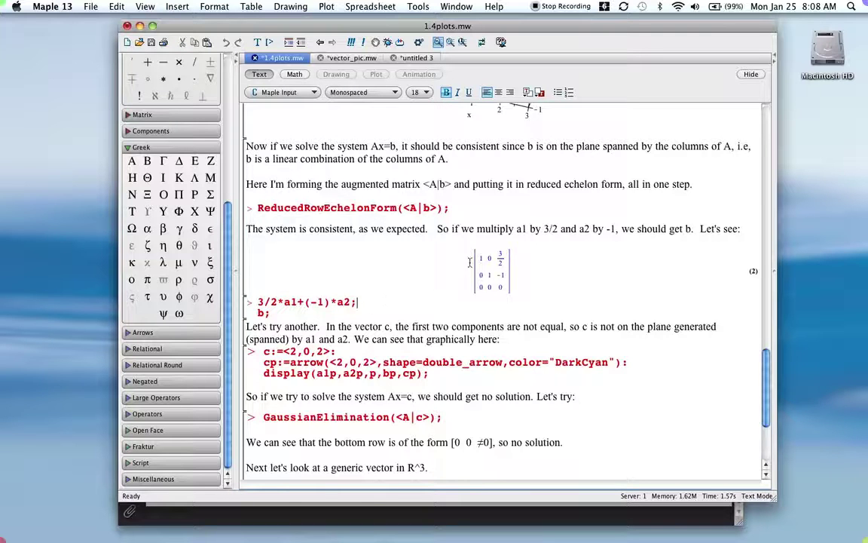
key(Return)
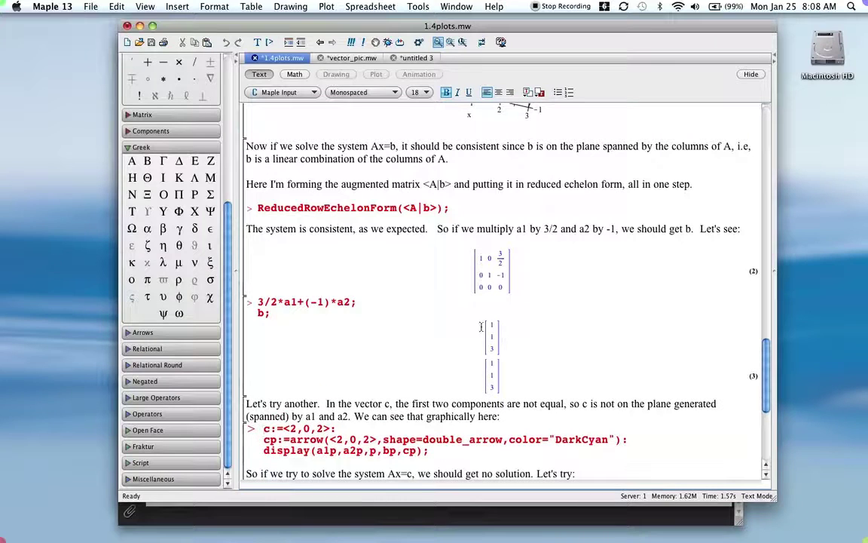
drag(500, 333, 485, 334)
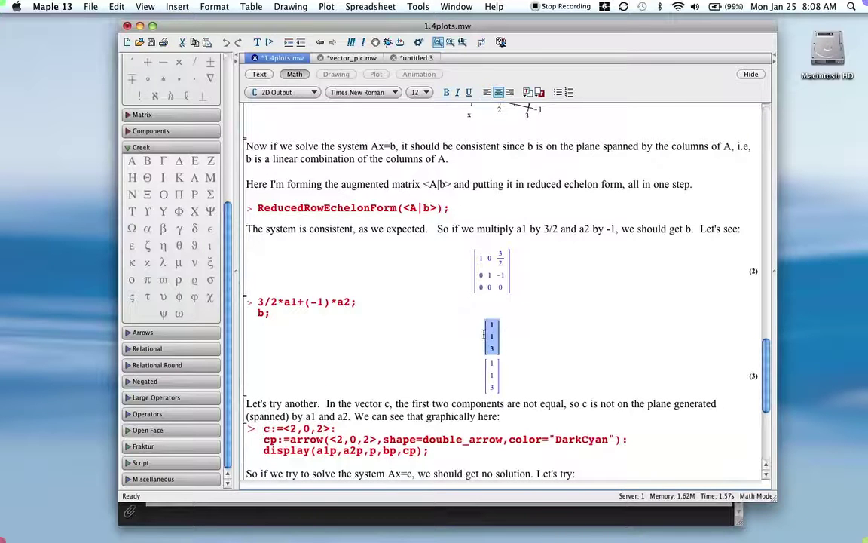
drag(485, 370, 502, 369)
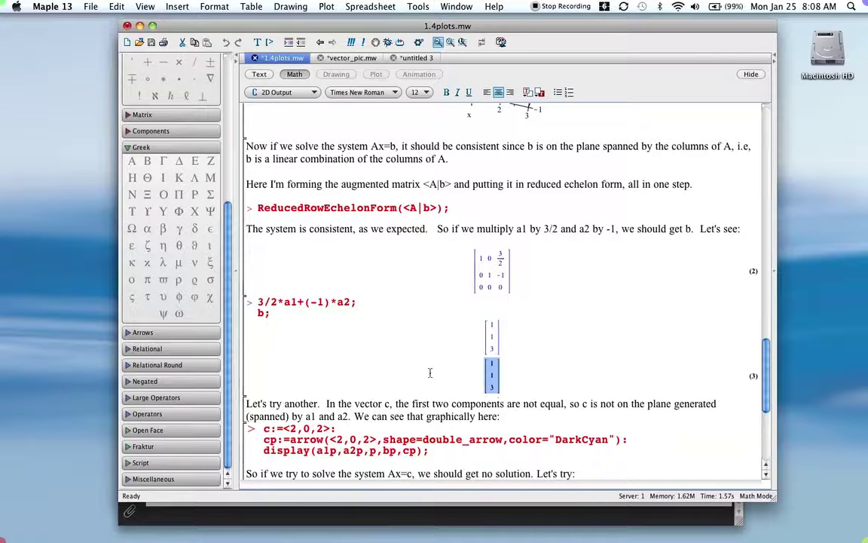
click(445, 332)
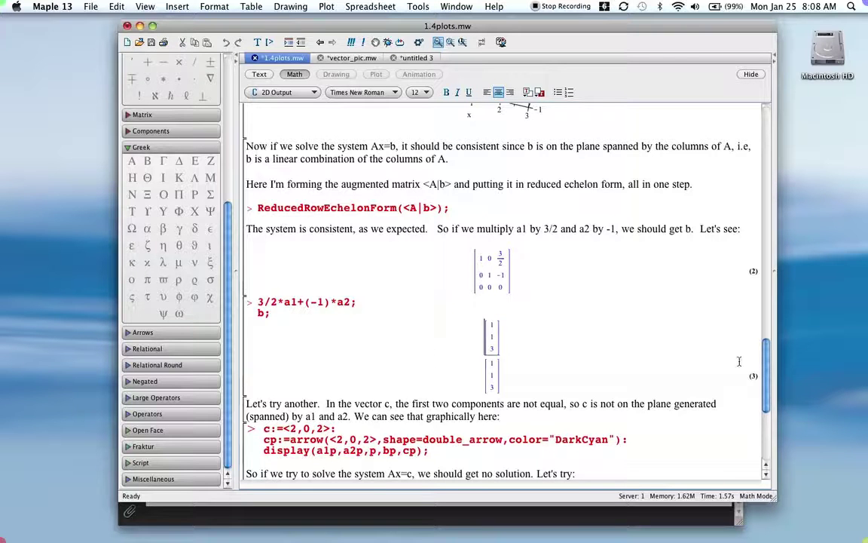
Step: Execute the commands defining c as <2,0,2> and displaying it as a DarkCyan arrow with a1p, a2p, the plane and bp
drag(764, 358, 763, 402)
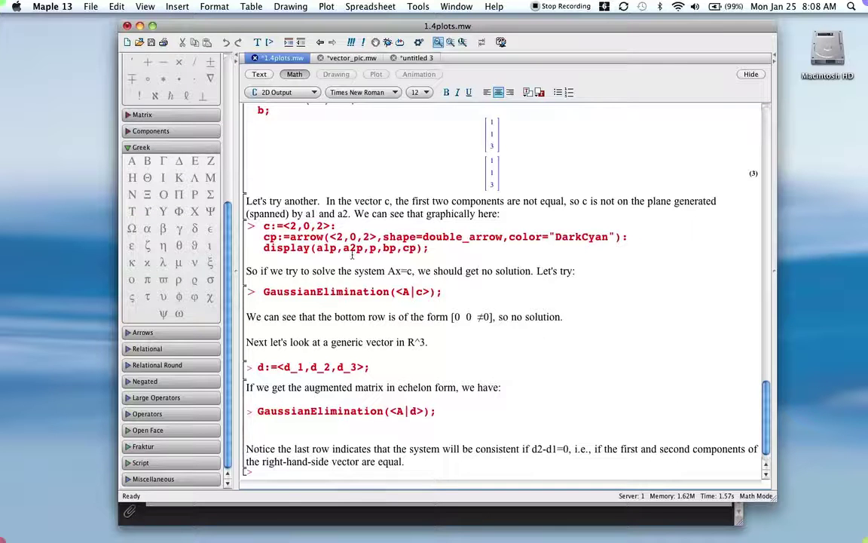
click(346, 226)
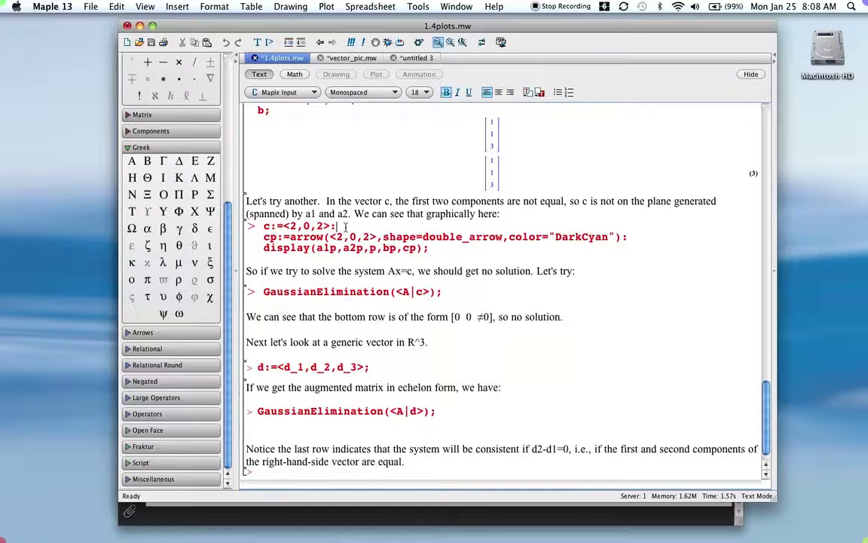
drag(291, 226, 310, 226)
click(359, 249)
key(Return)
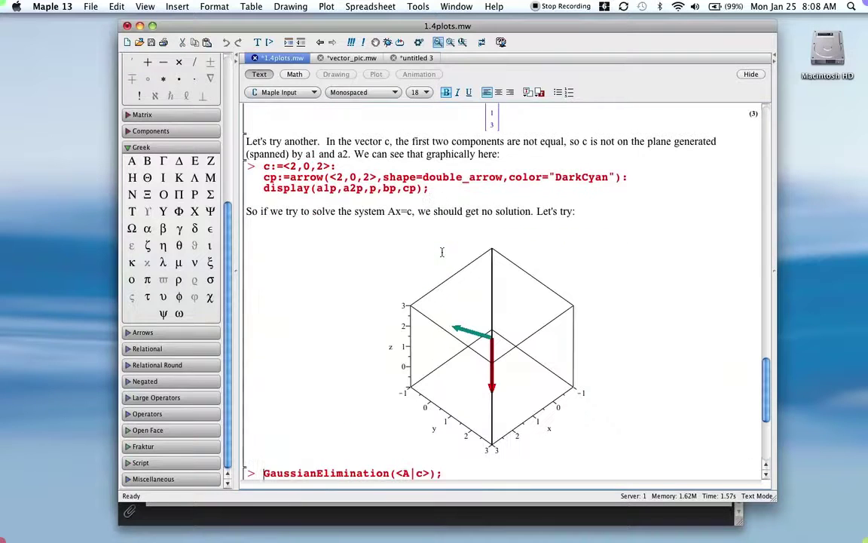
Step: Rotate the plot containing vector c to view the plane edge-on, and return it to an oblique view
mouse_move(503, 428)
mouse_down()
mouse_move(438, 391)
mouse_move(422, 369)
mouse_move(388, 382)
mouse_move(411, 374)
mouse_move(416, 419)
mouse_up()
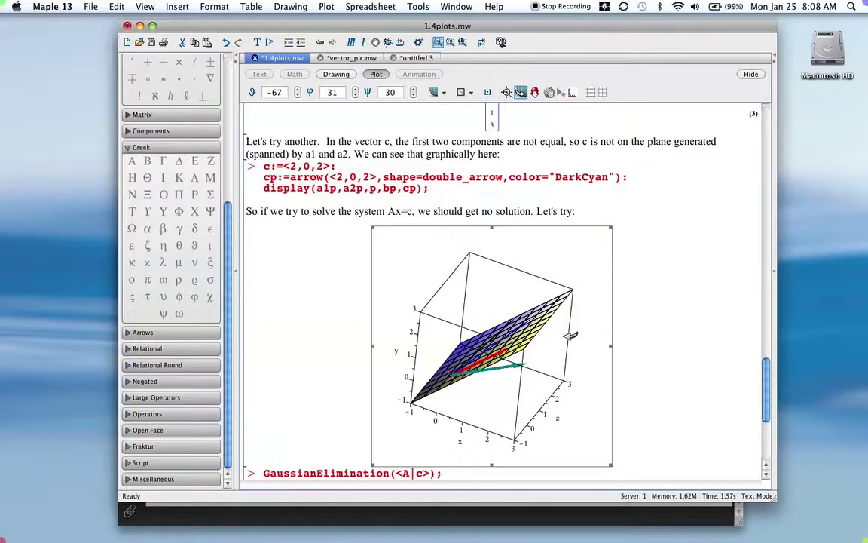
drag(514, 303, 414, 404)
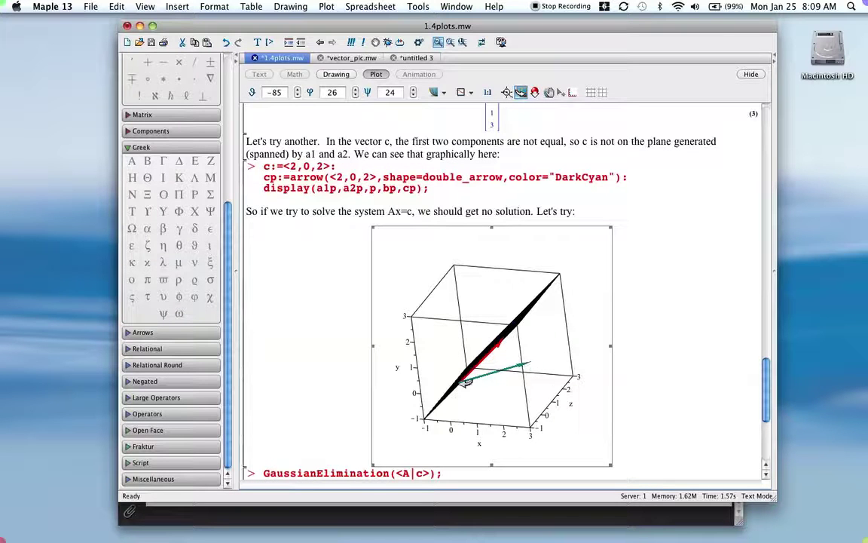
drag(467, 309, 533, 297)
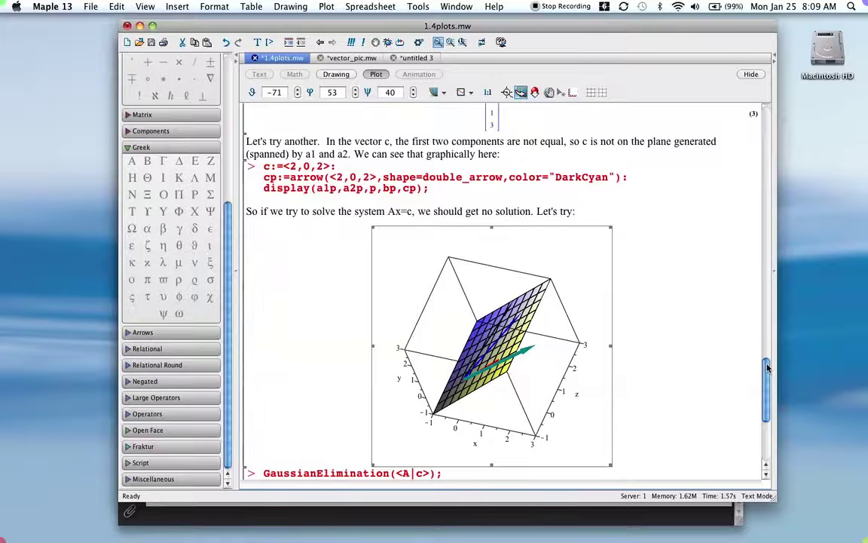
Step: Execute GaussianElimination(<A|c>) for the system Ax=c, and rotate the plot containing vector c to a different oblique view
drag(767, 368, 768, 387)
click(450, 364)
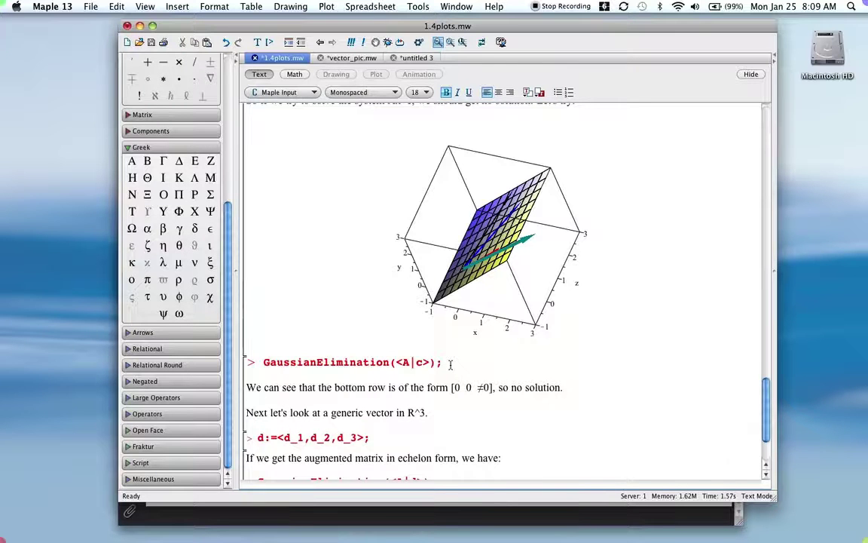
key(Return)
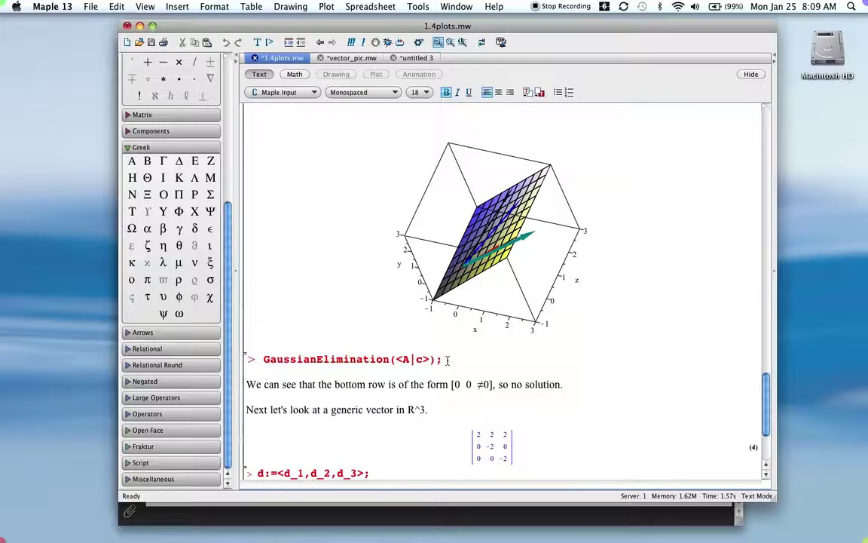
scroll(564, 392, down, 3)
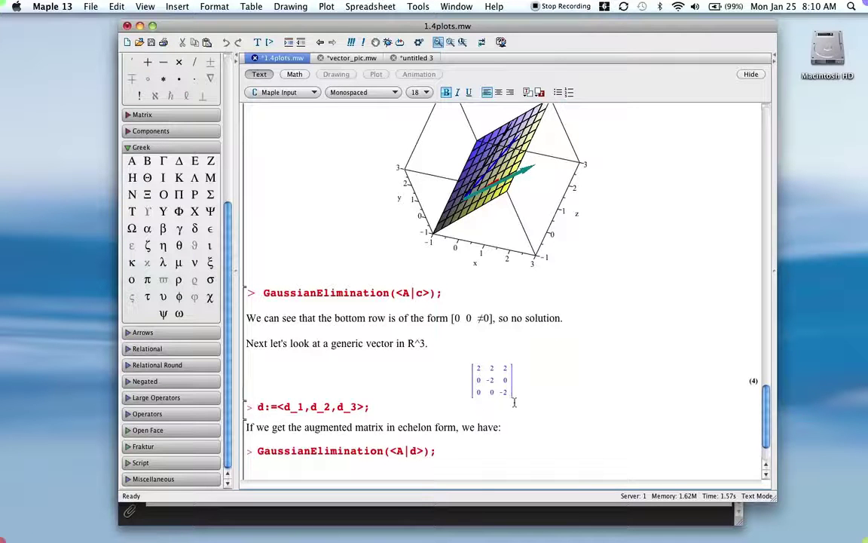
drag(521, 148, 446, 218)
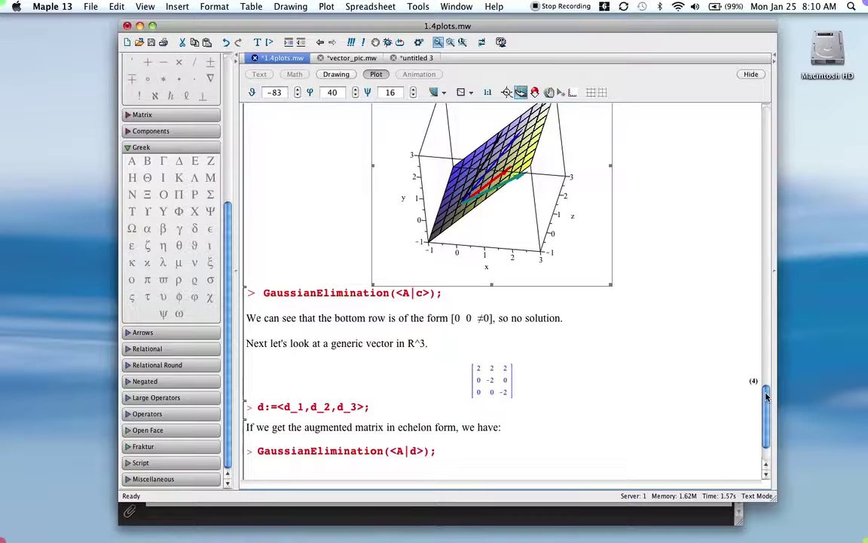
Step: Execute the definition of the generic vector d as <d_1,d_2,d_3> and GaussianElimination(<A|d>) for its augmented matrix
scroll(759, 439, down, 2)
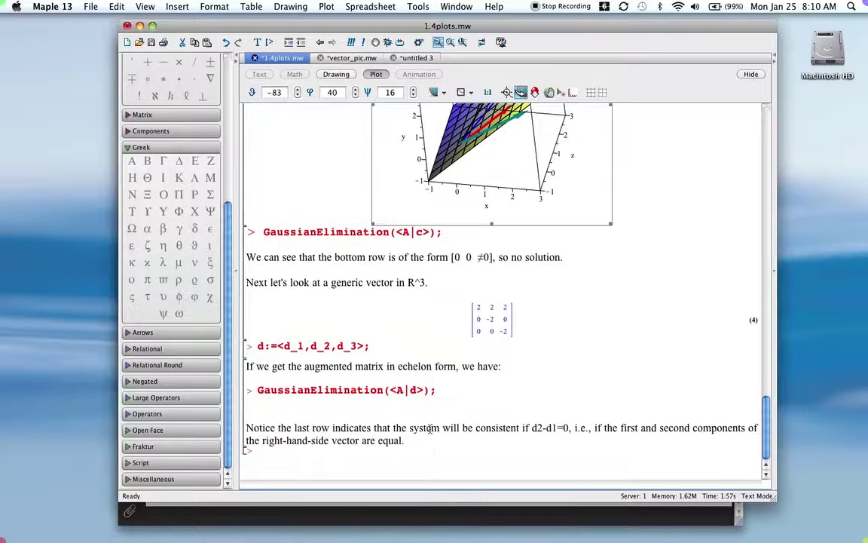
click(382, 346)
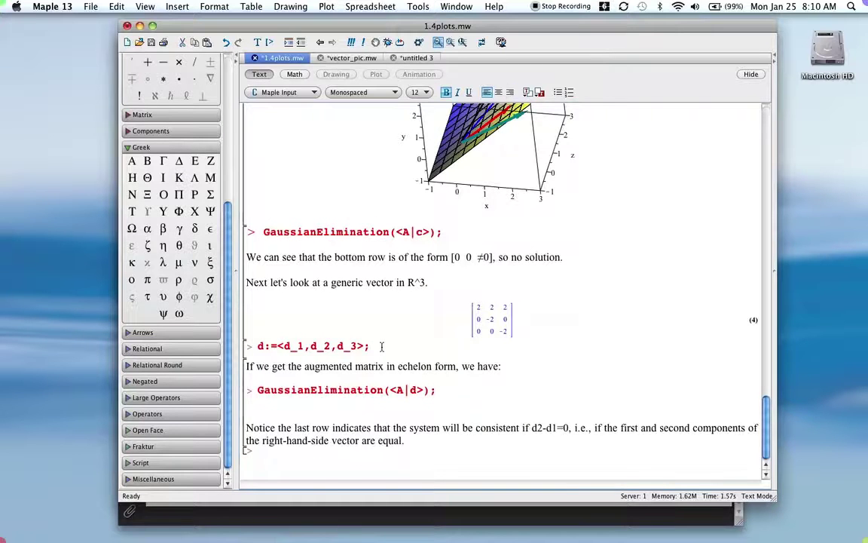
key(Return)
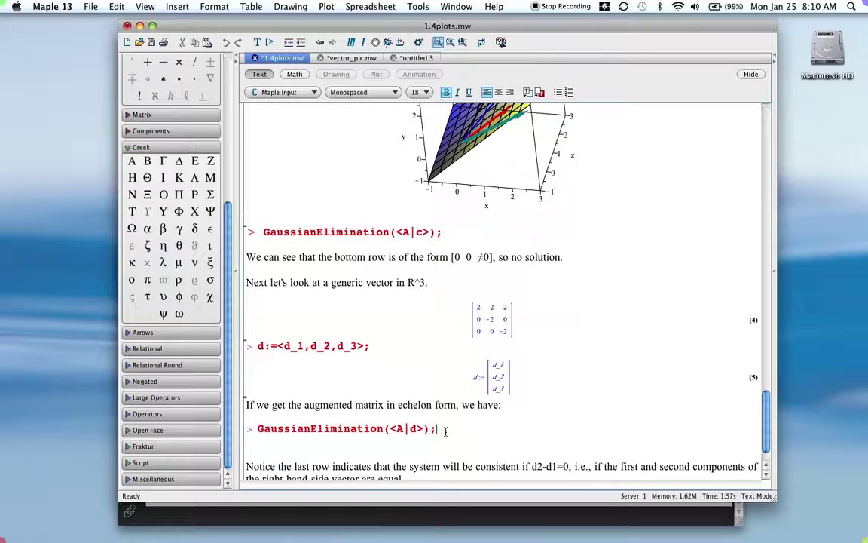
key(Return)
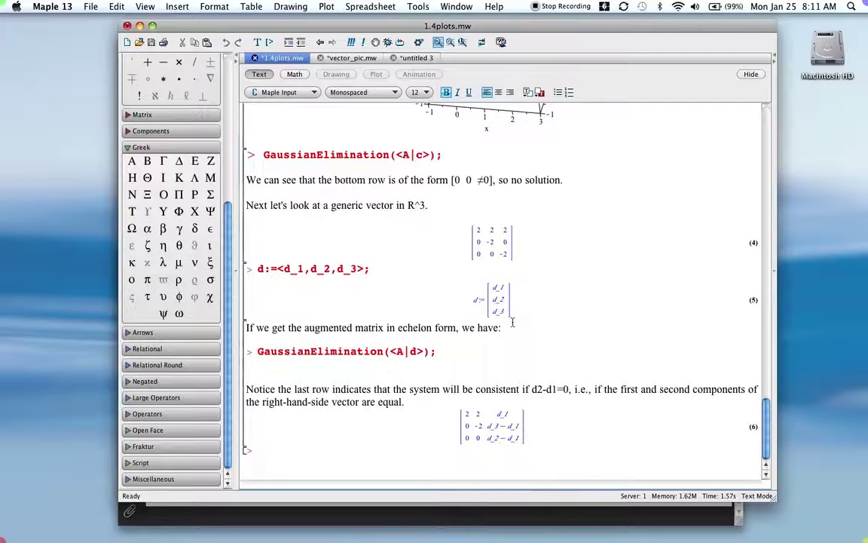
drag(466, 285, 518, 294)
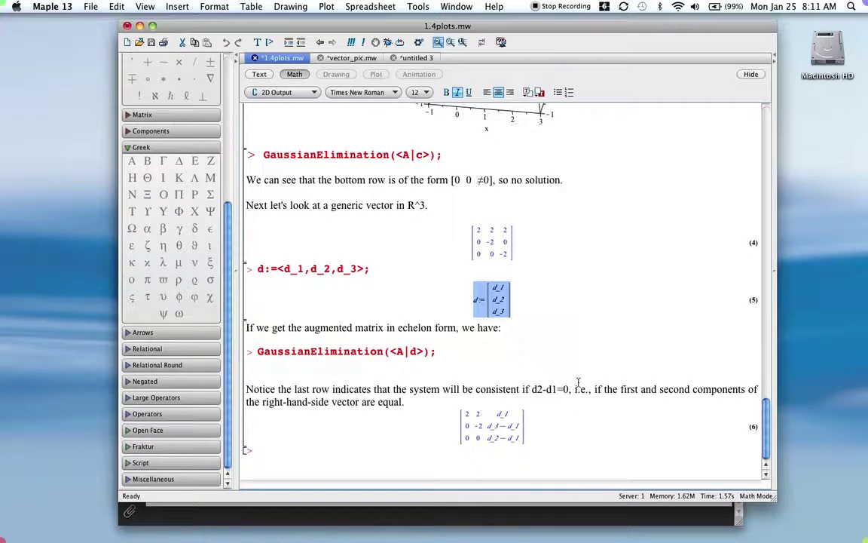
click(584, 426)
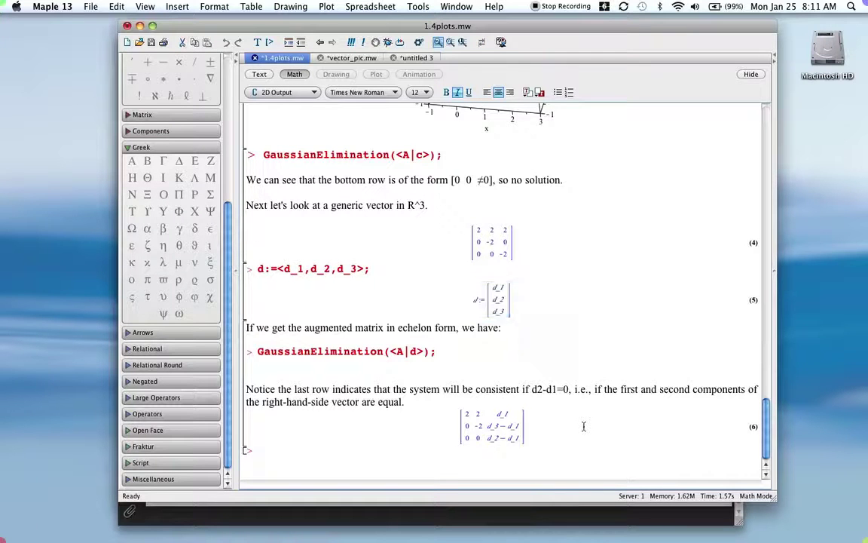